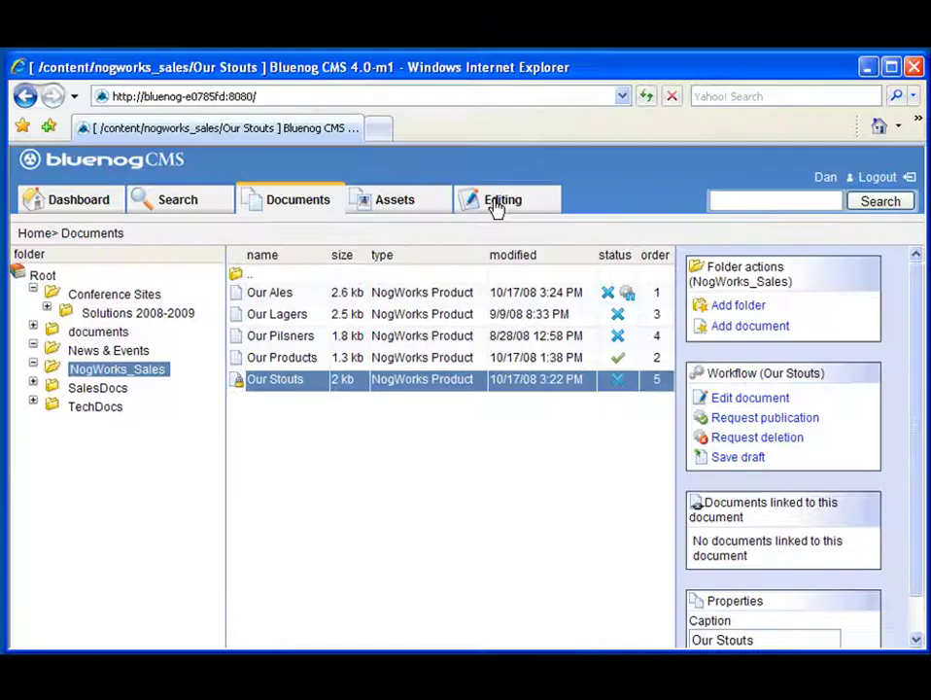
# - Open the Our Stouts document for editing from the Editing tab
pyautogui.click(496, 204)
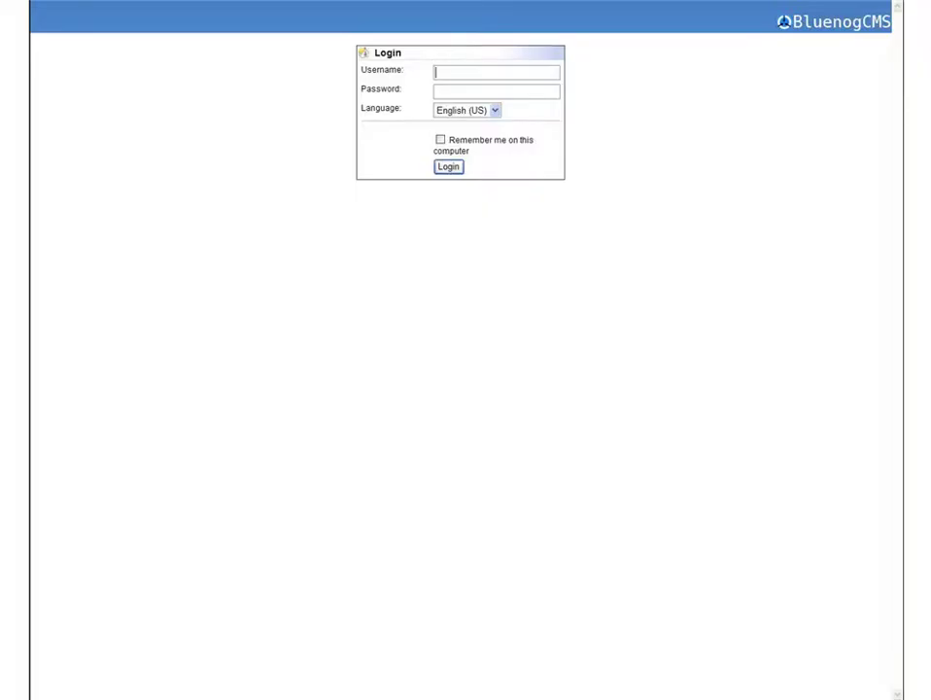
# - Sign in to Bluenog CMS with the author's username and the account password
pyautogui.write('dan')
pyautogui.press('Tab')
pyautogui.write('password')
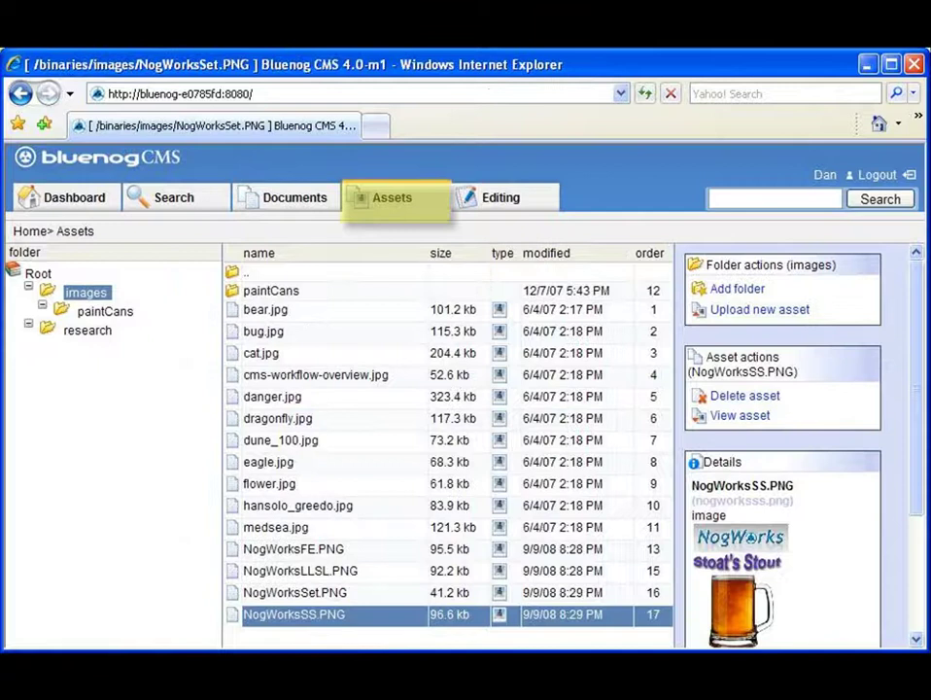
# - Preview the NogWorksSet.PNG image details in Assets
pyautogui.click(293, 592)
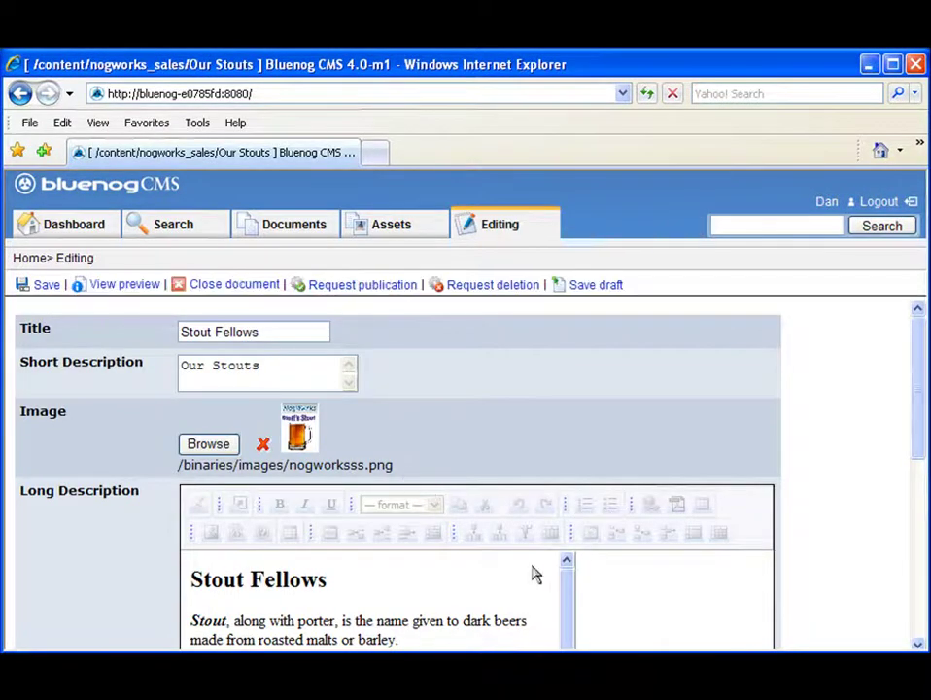
# - Make the word 'porter' in the long description bold and italic
pyautogui.click(315, 627)
pyautogui.doubleClick(315, 622)
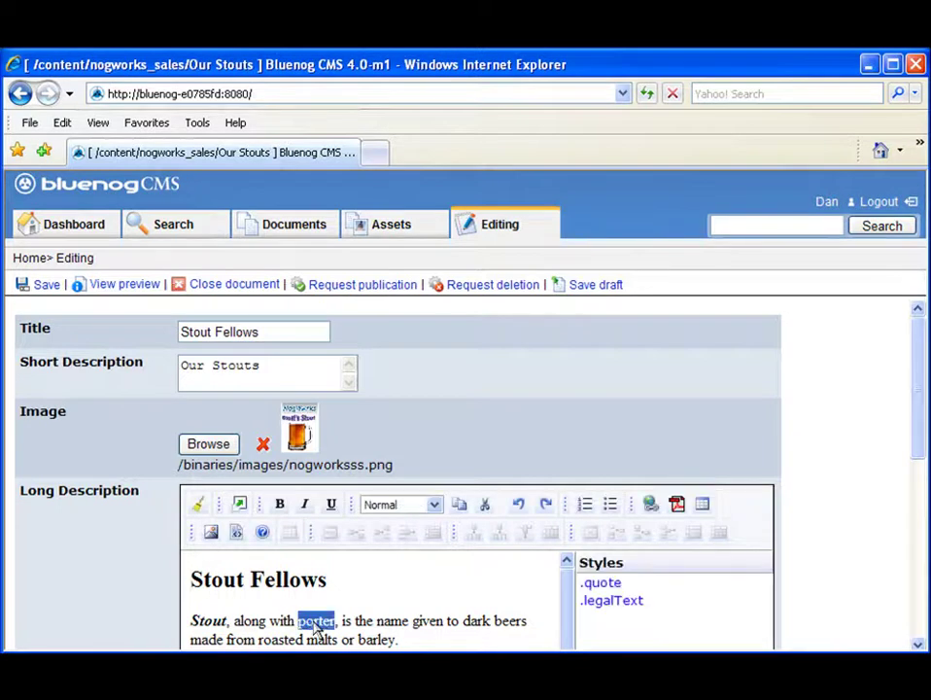
pyautogui.click(280, 504)
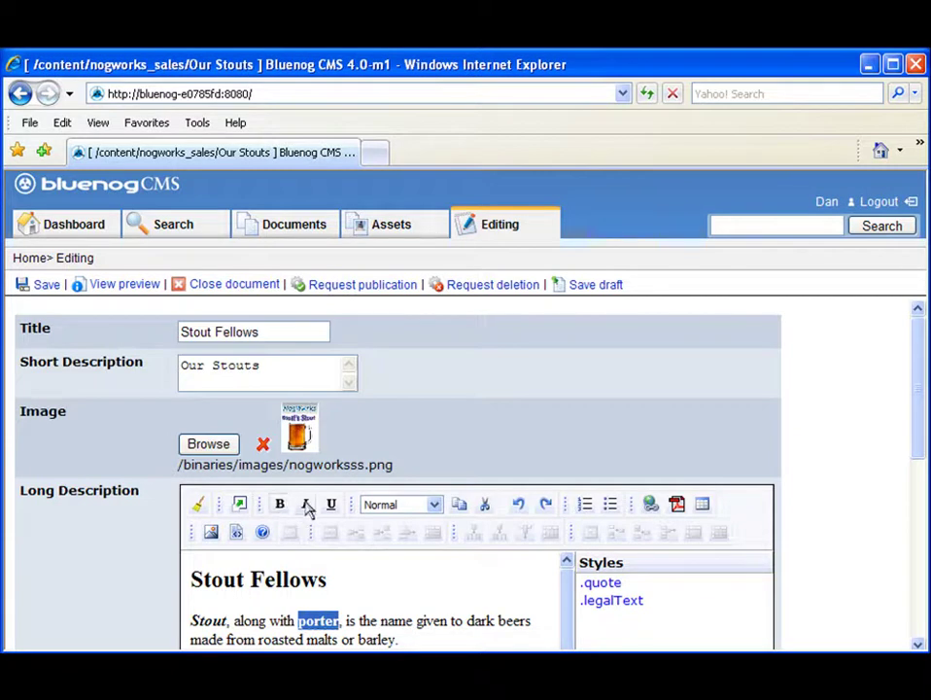
pyautogui.click(307, 505)
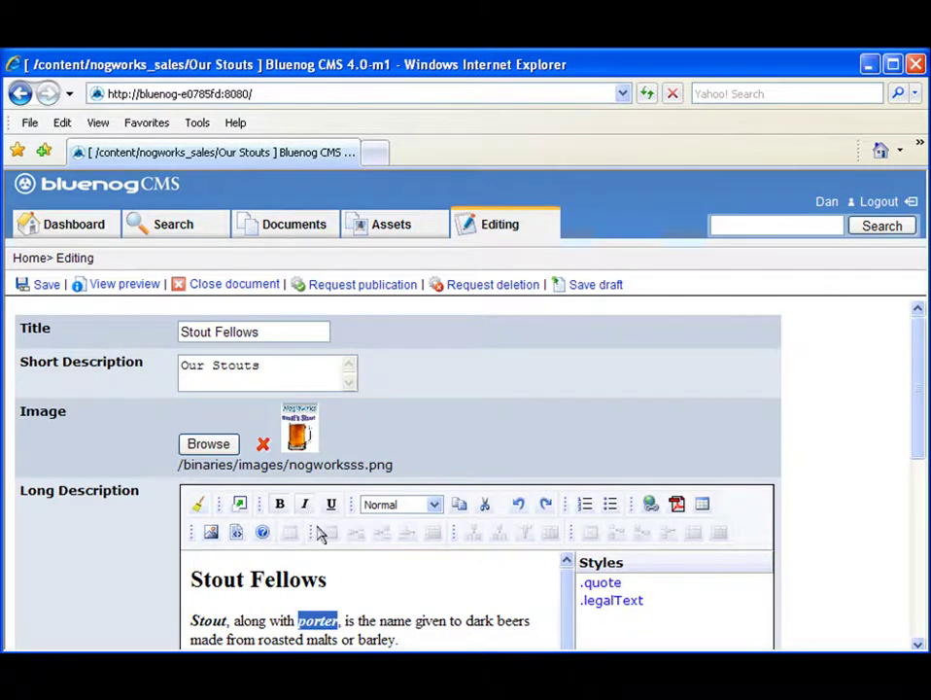
# - Format the Stout Fellows heading as Heading 1
pyautogui.click(333, 586)
pyautogui.moveTo(332, 586); pyautogui.dragTo(206, 586)
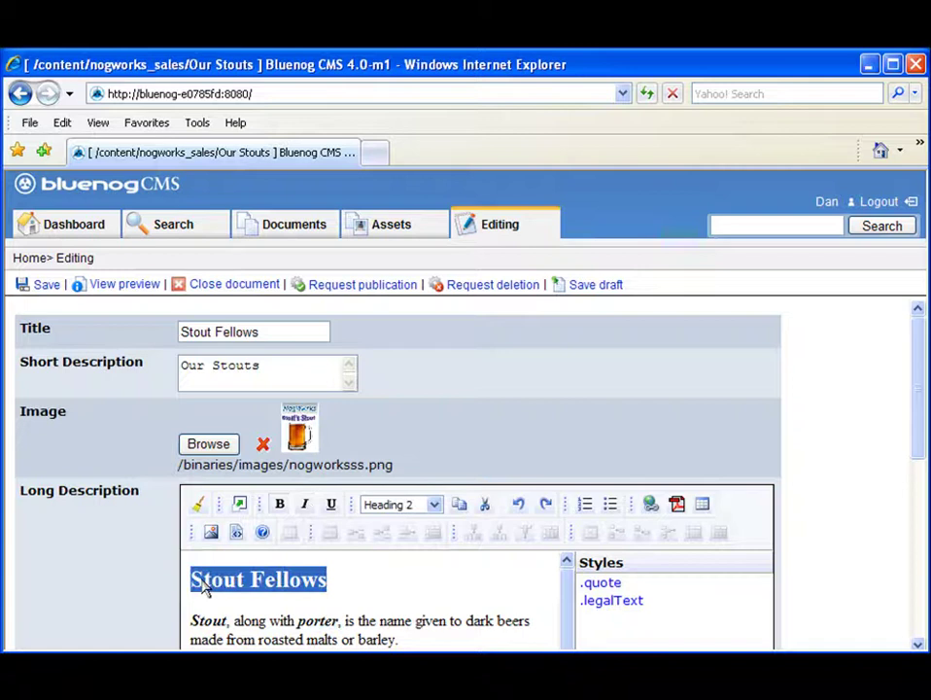
pyautogui.click(435, 504)
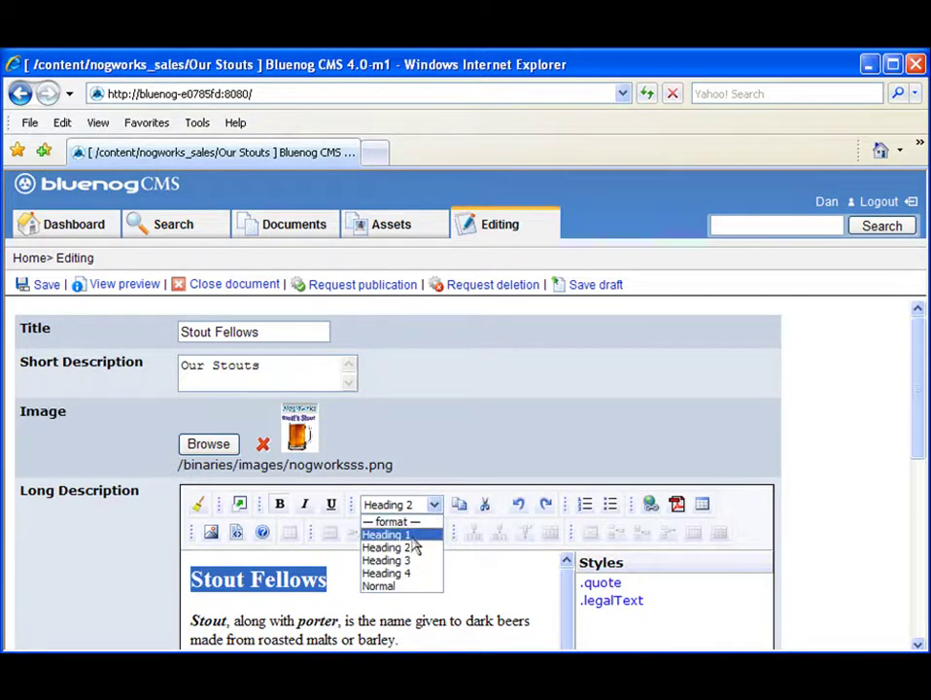
pyautogui.click(411, 535)
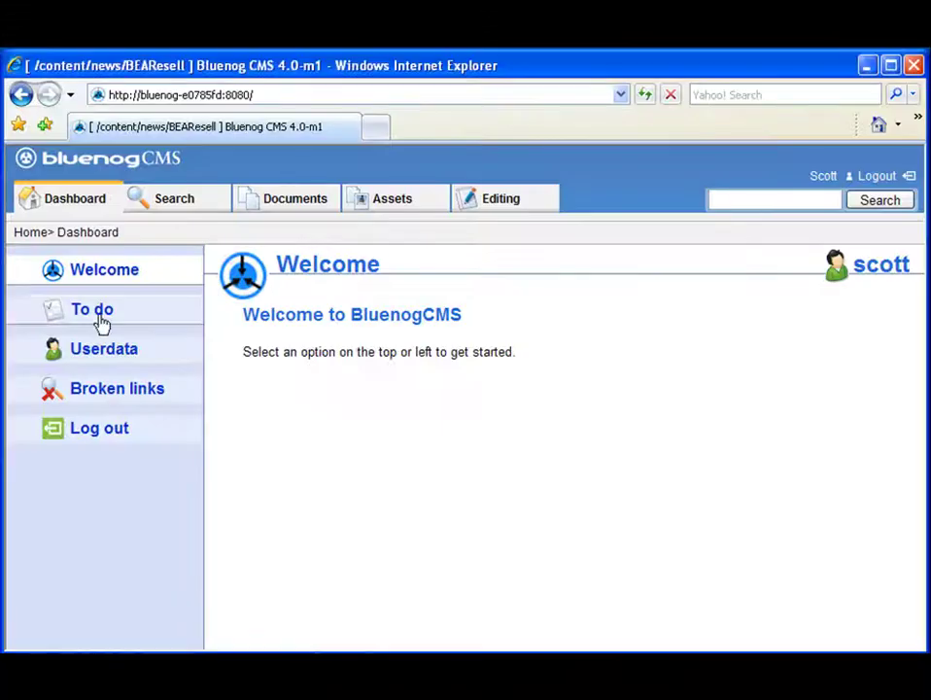
# - In the editor's To do list, disapprove Our Ales citing 'add collateral content' and publish Our Stouts
pyautogui.click(97, 321)
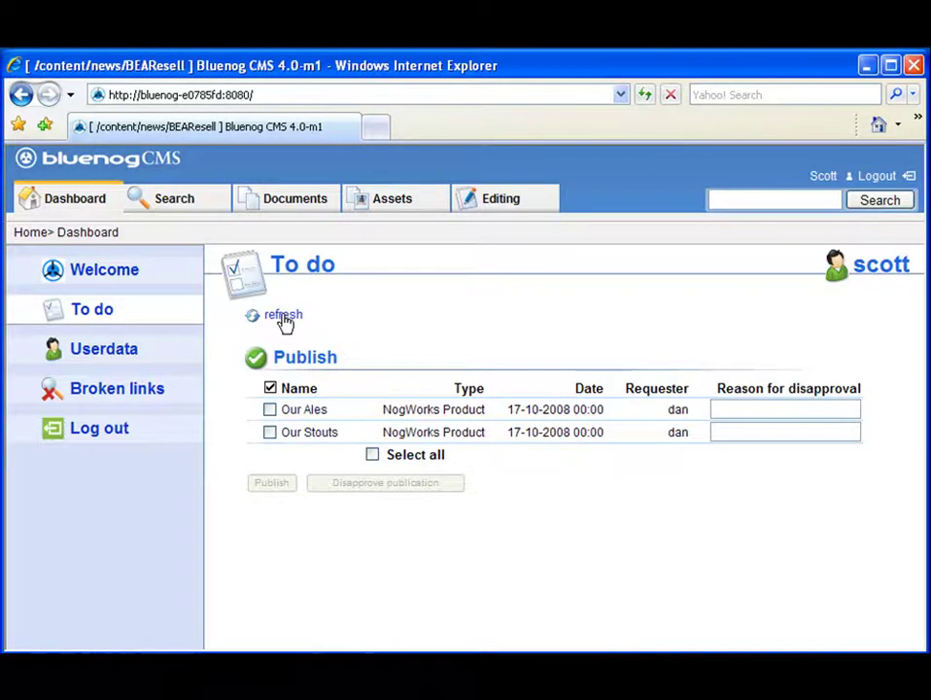
pyautogui.click(269, 409)
pyautogui.click(721, 411)
pyautogui.write('a')
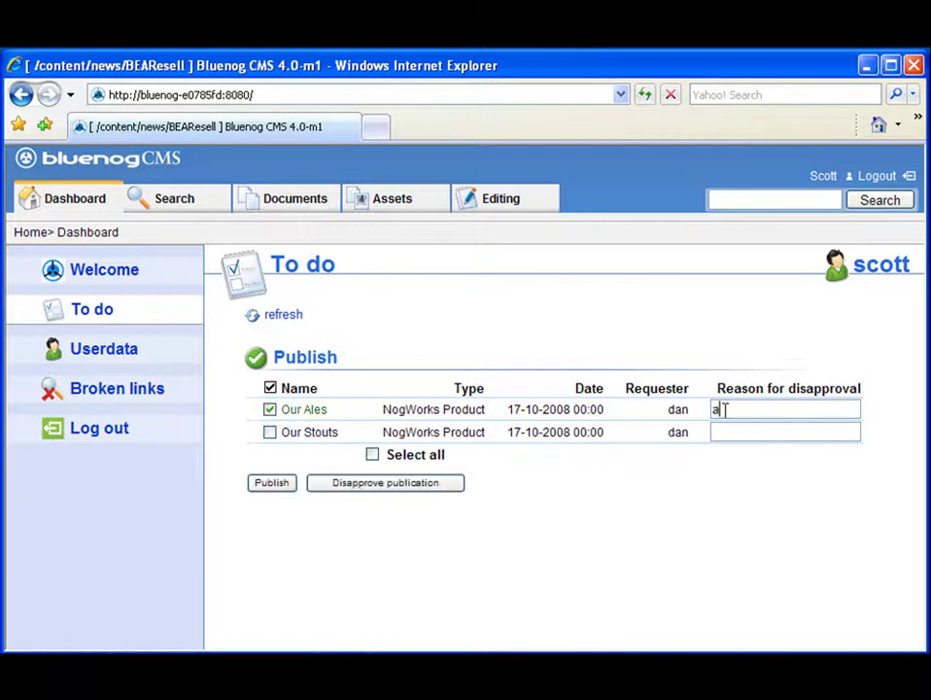
pyautogui.write('dd collateral ')
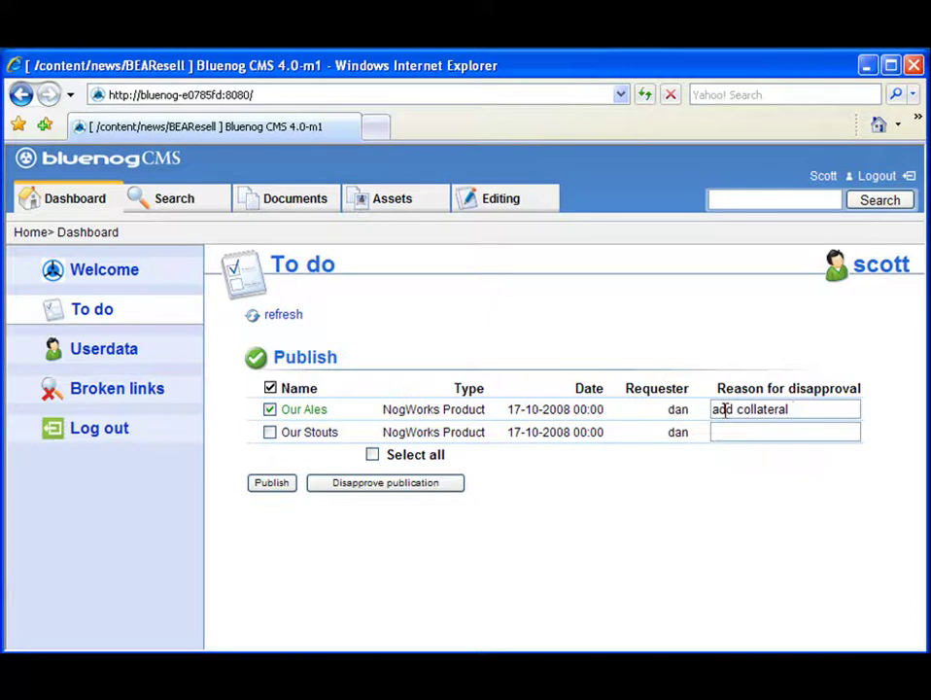
pyautogui.write('content')
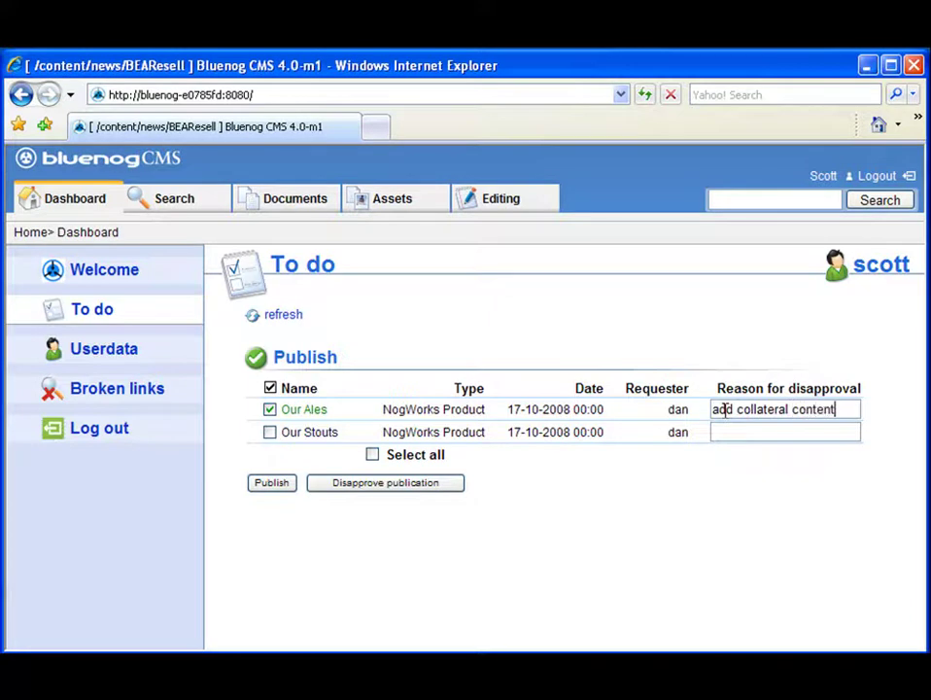
pyautogui.click(424, 486)
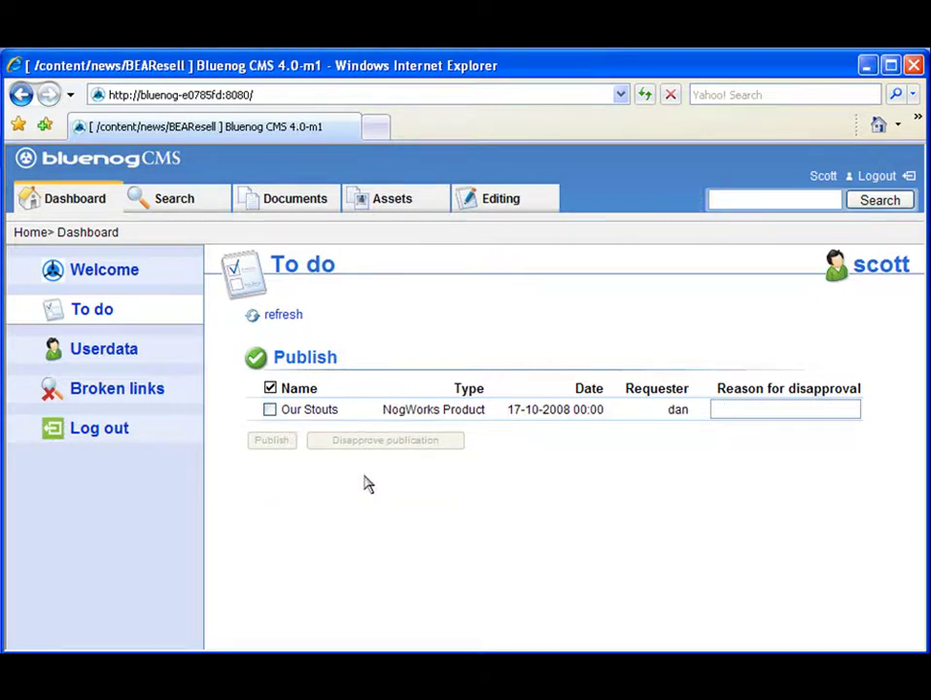
pyautogui.click(270, 409)
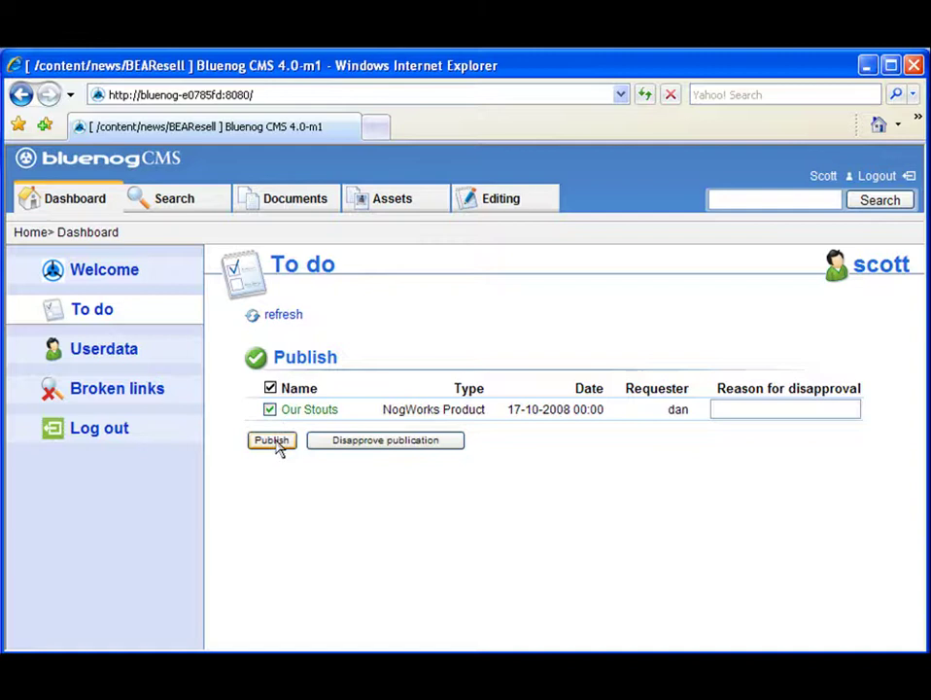
pyautogui.click(273, 440)
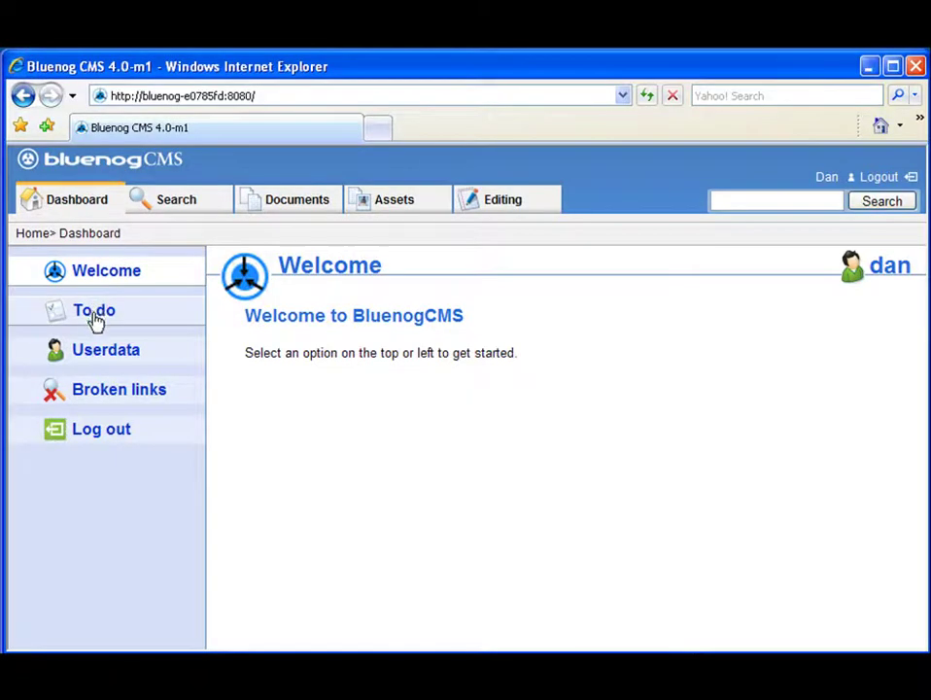
# - Select the disapproved Our Ales entry in the author's To do list and open it for editing
pyautogui.click(97, 320)
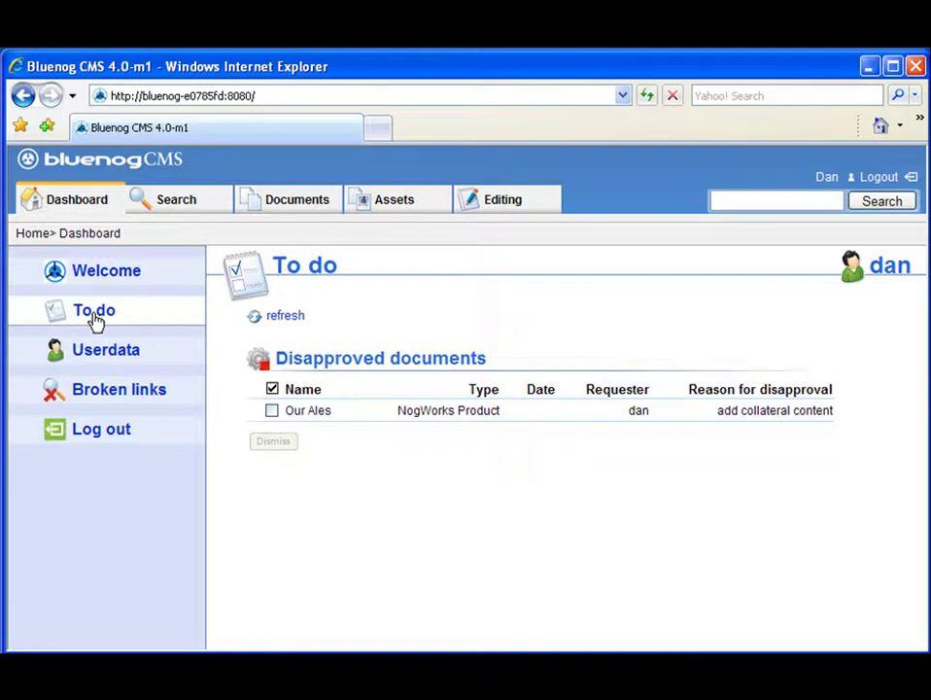
pyautogui.click(272, 412)
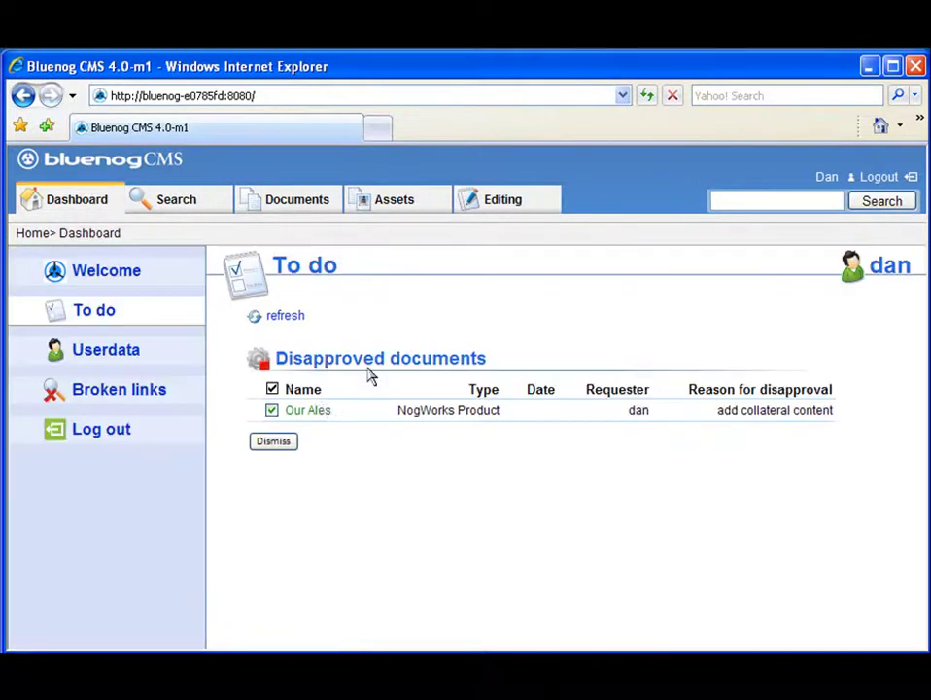
pyautogui.click(309, 412)
pyautogui.click(730, 398)
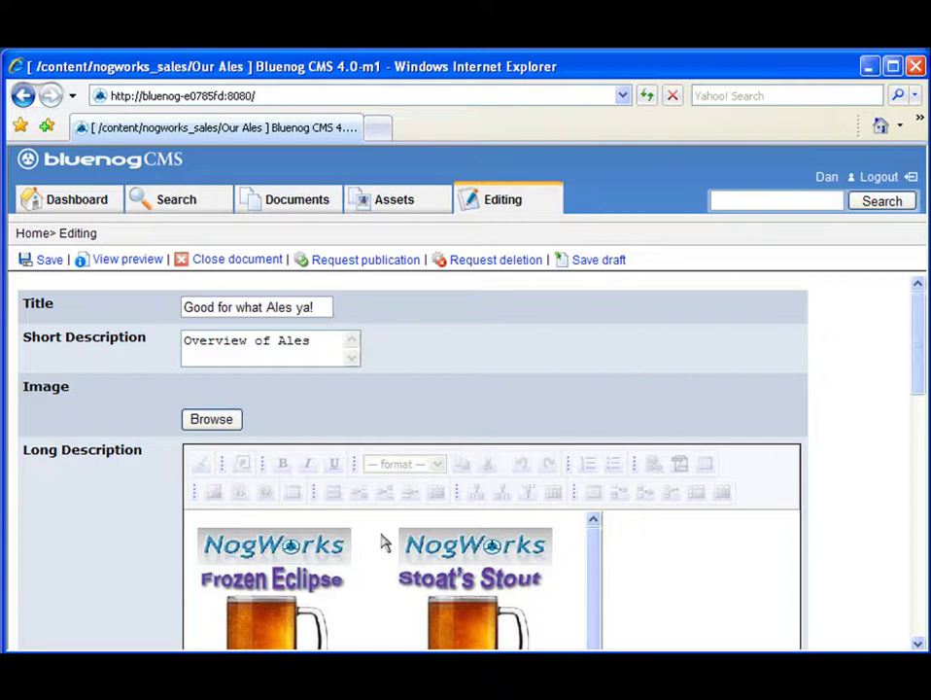
pyautogui.scroll(-5, 812, 386)
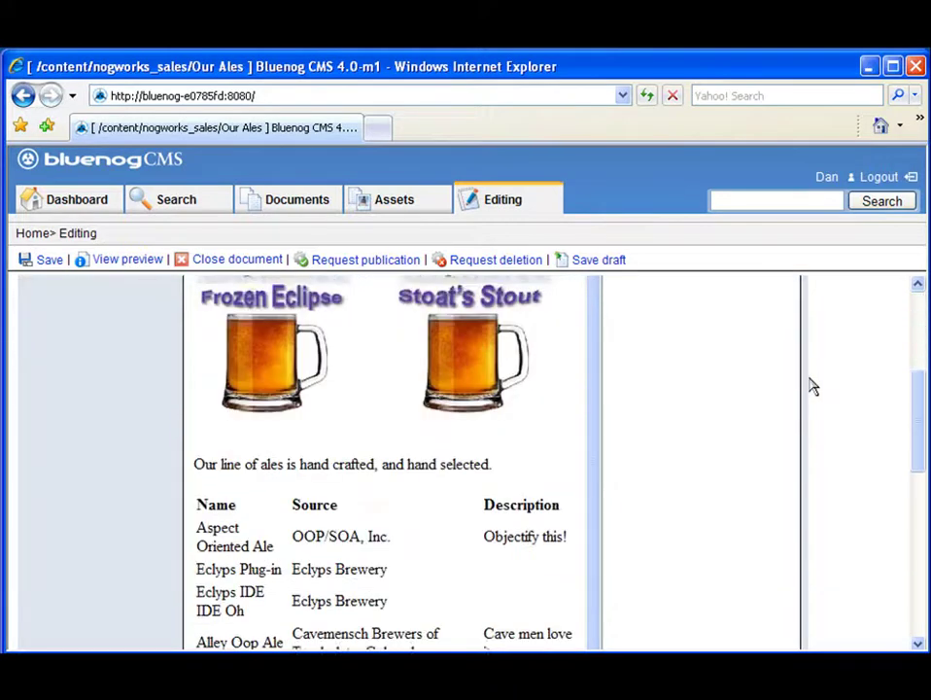
pyautogui.scroll(-7, 813, 386)
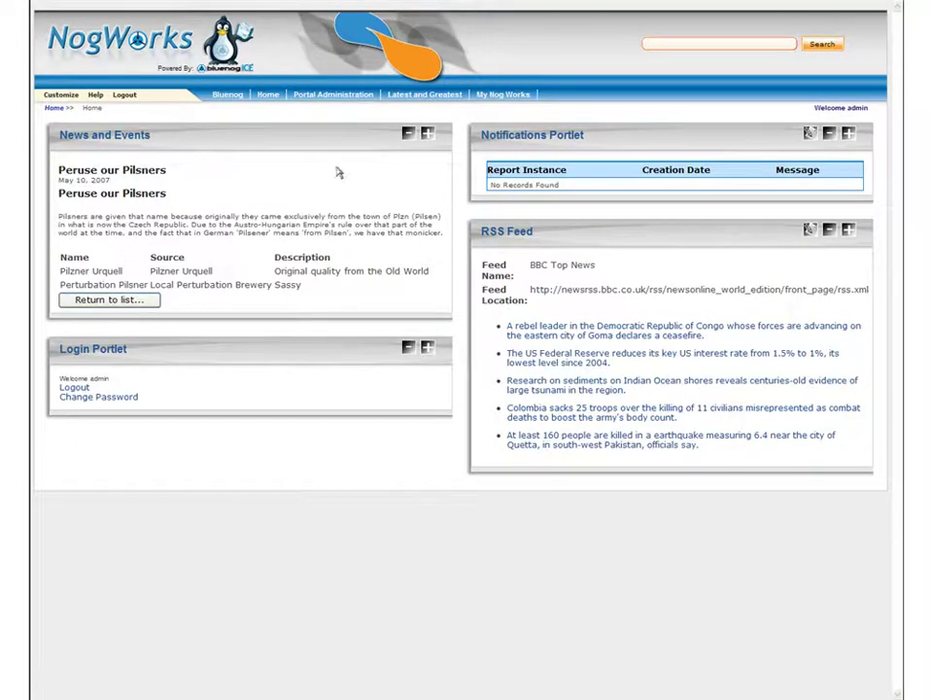
# - Collapse and restore News and Events, view the Linger over our Lagers article, then return to the list
pyautogui.click(408, 135)
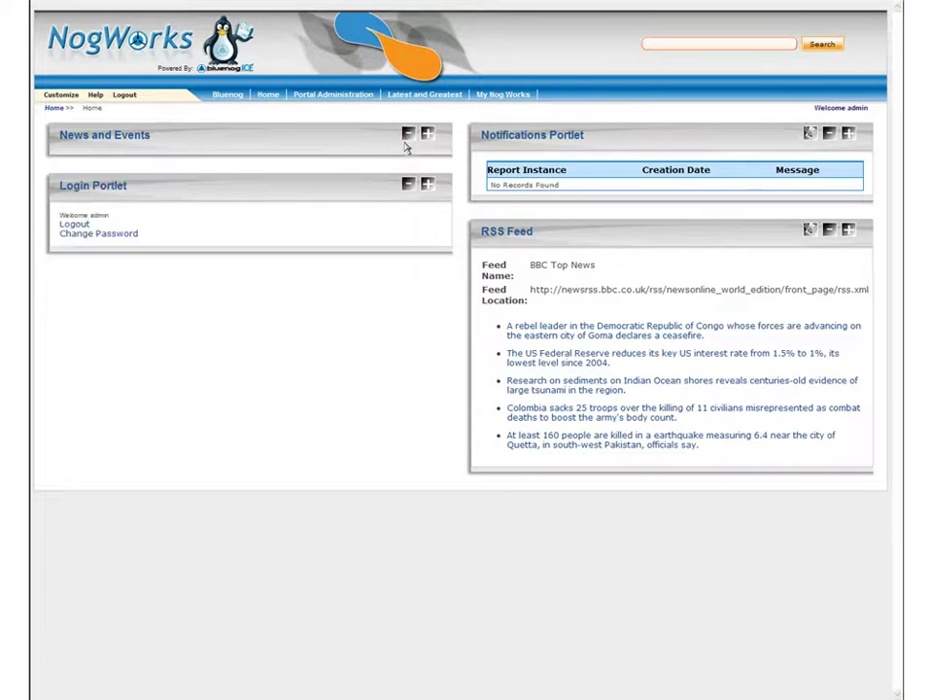
pyautogui.click(408, 135)
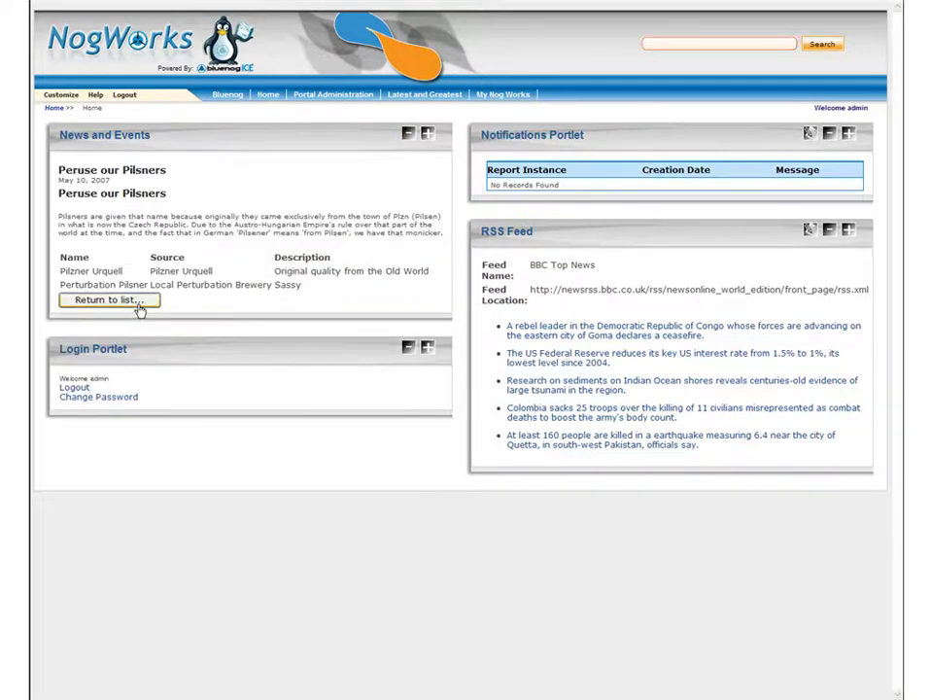
pyautogui.click(139, 306)
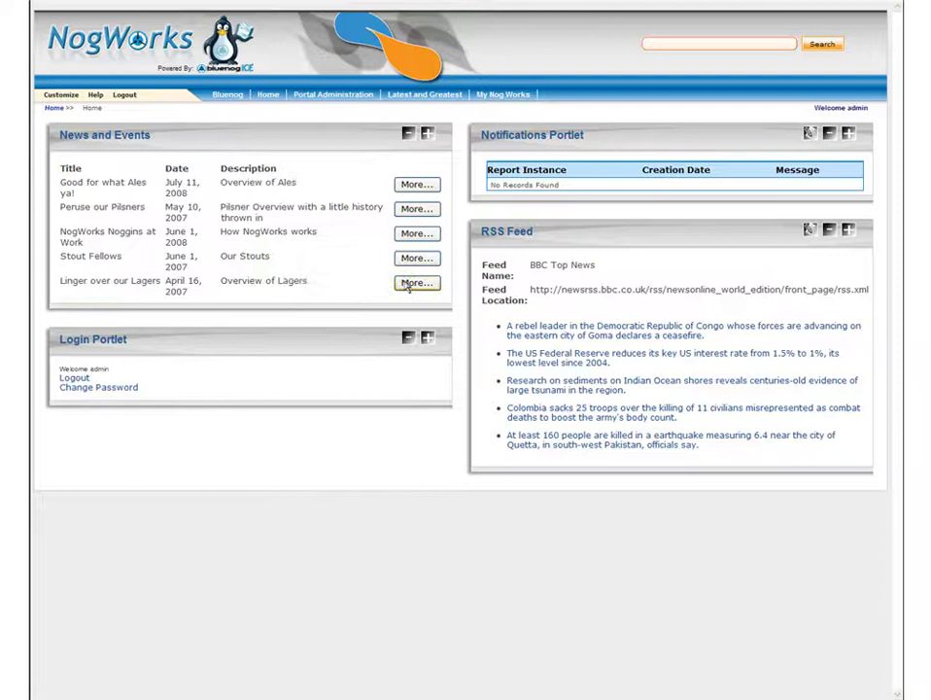
pyautogui.click(411, 401)
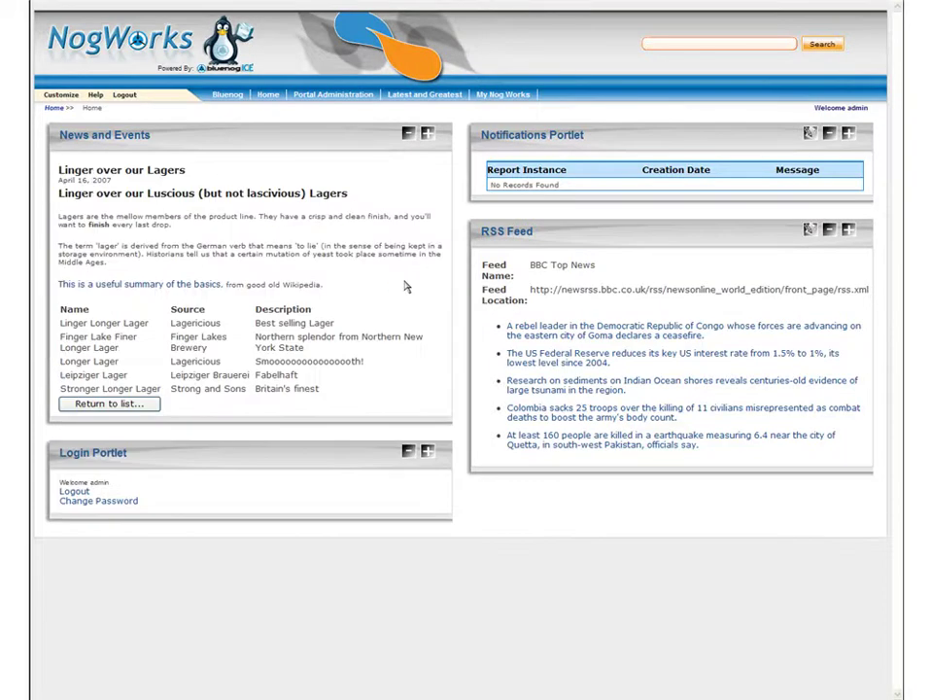
pyautogui.click(109, 403)
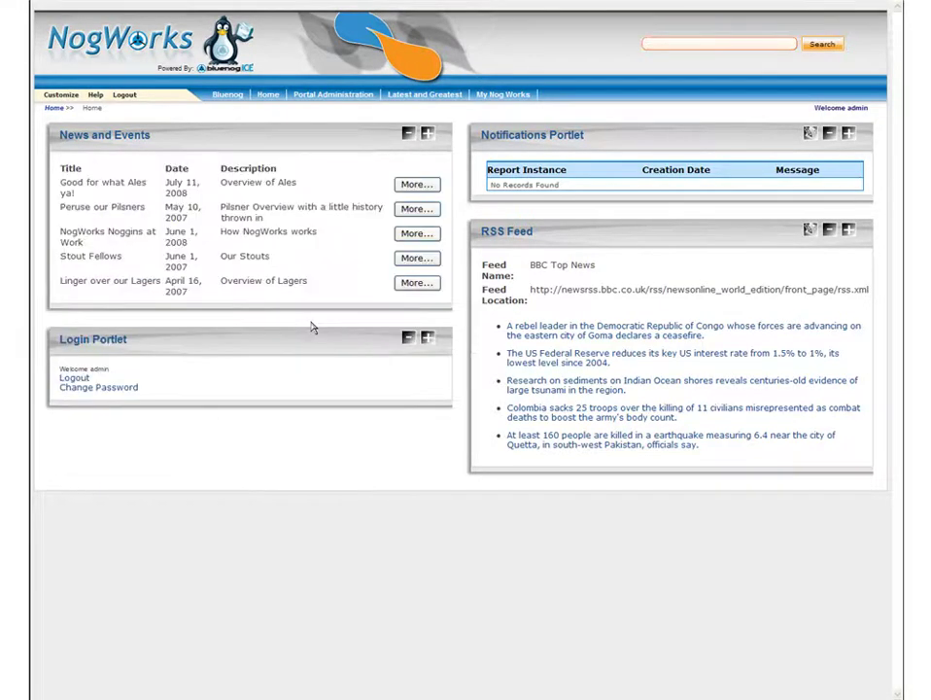